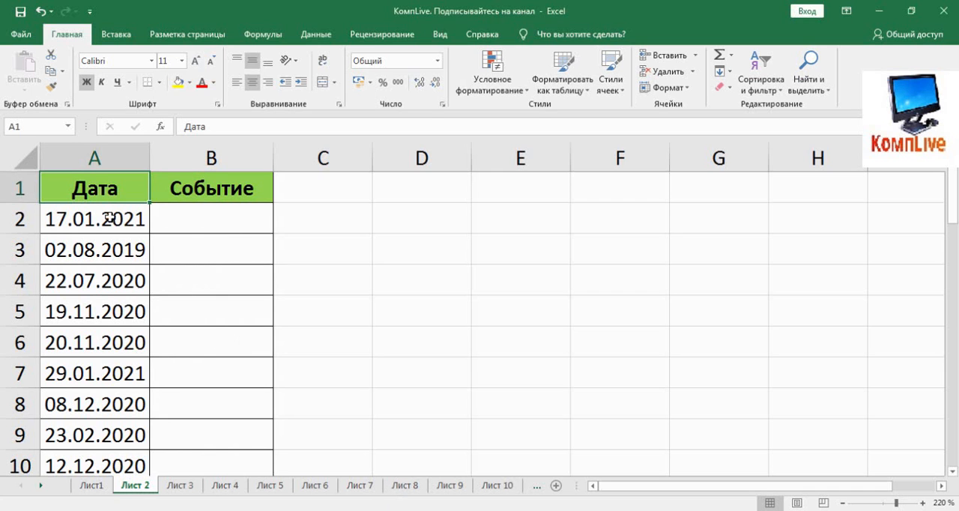
# Turn on filtering for the table with the Дата and Событие headers.
pyautogui.scroll(-2, 138, 260)
pyautogui.scroll(-3, 138, 260)
pyautogui.scroll(5, 152, 285)
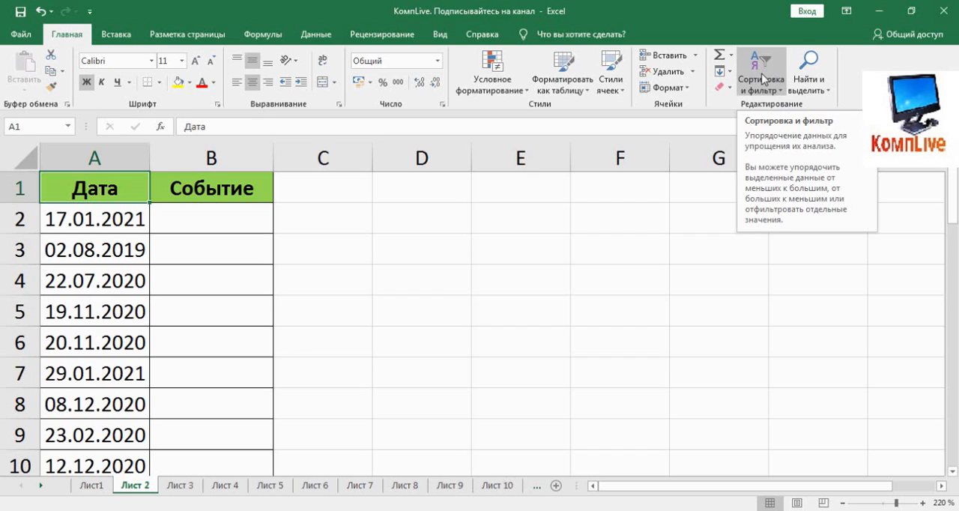
pyautogui.click(762, 79)
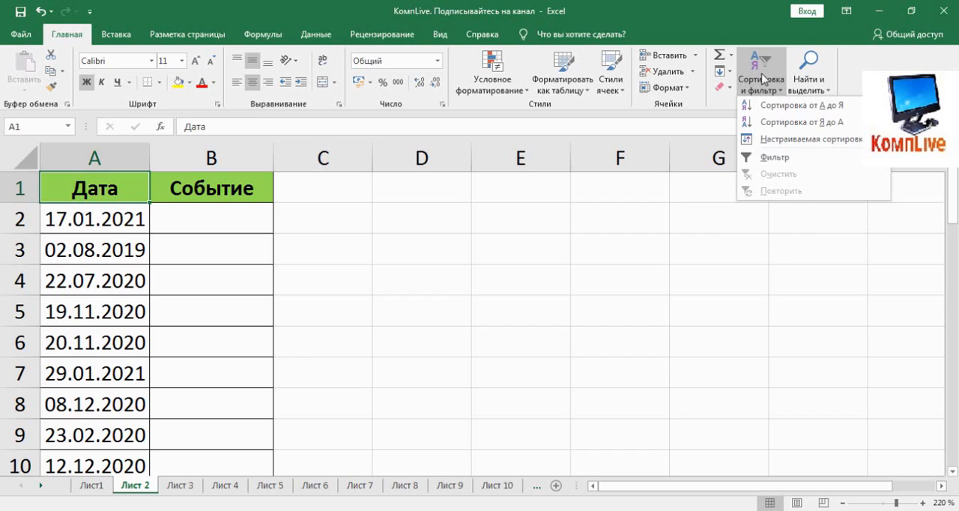
pyautogui.click(797, 158)
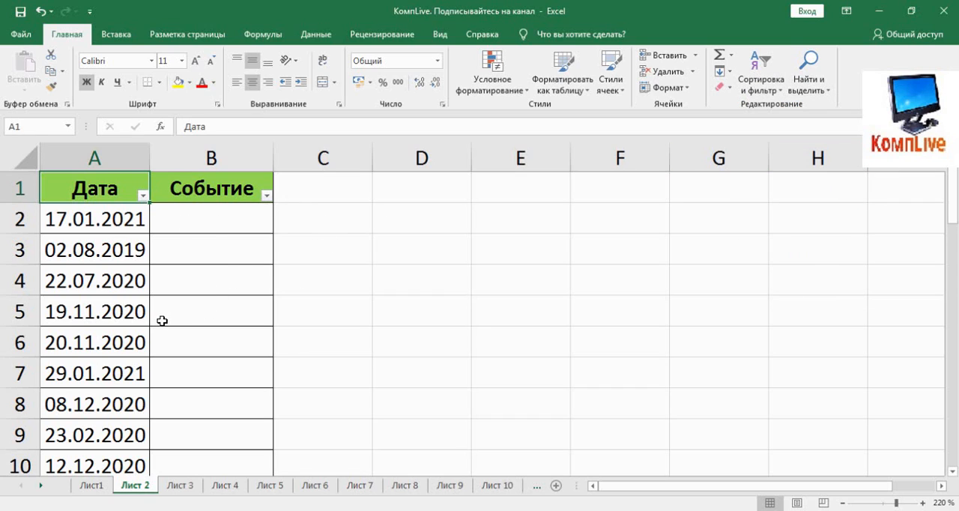
# Deselect all dates in the Дата column's filter list and examine the days grouped under each month of 2021.
pyautogui.click(143, 197)
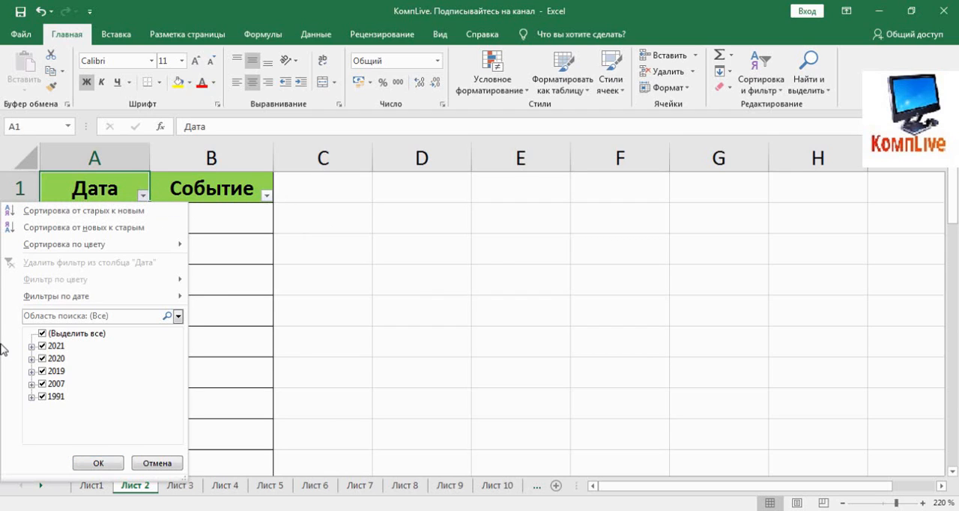
pyautogui.click(43, 334)
pyautogui.click(31, 347)
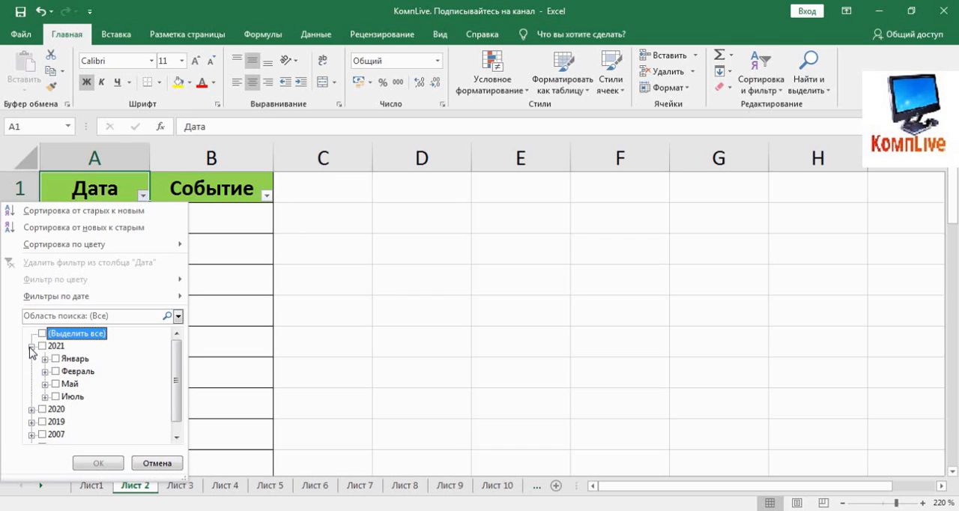
pyautogui.click(31, 347)
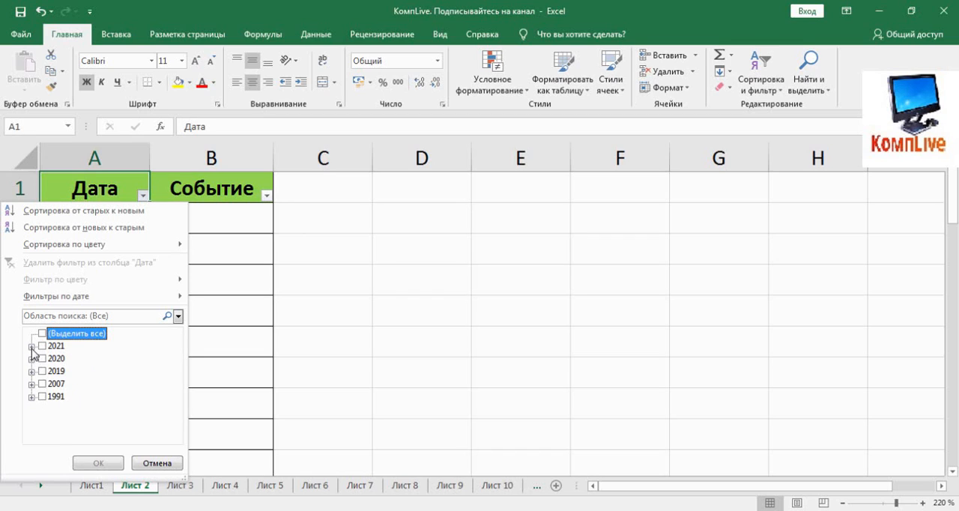
pyautogui.click(31, 346)
pyautogui.click(45, 359)
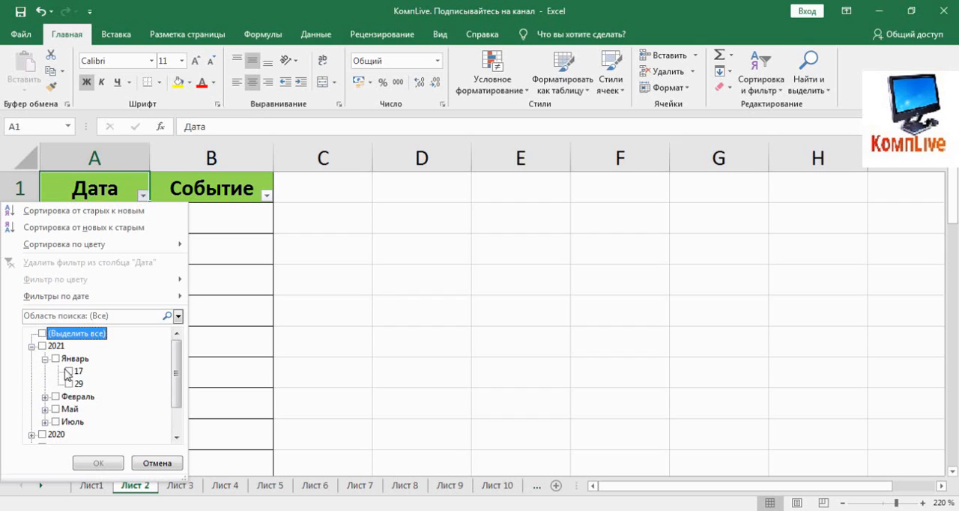
pyautogui.click(45, 359)
pyautogui.click(45, 370)
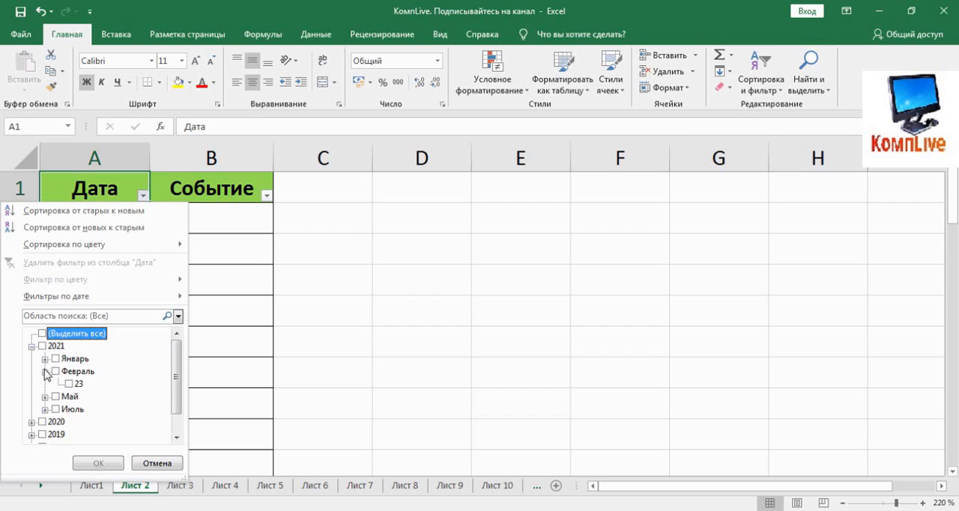
pyautogui.click(45, 371)
pyautogui.click(45, 383)
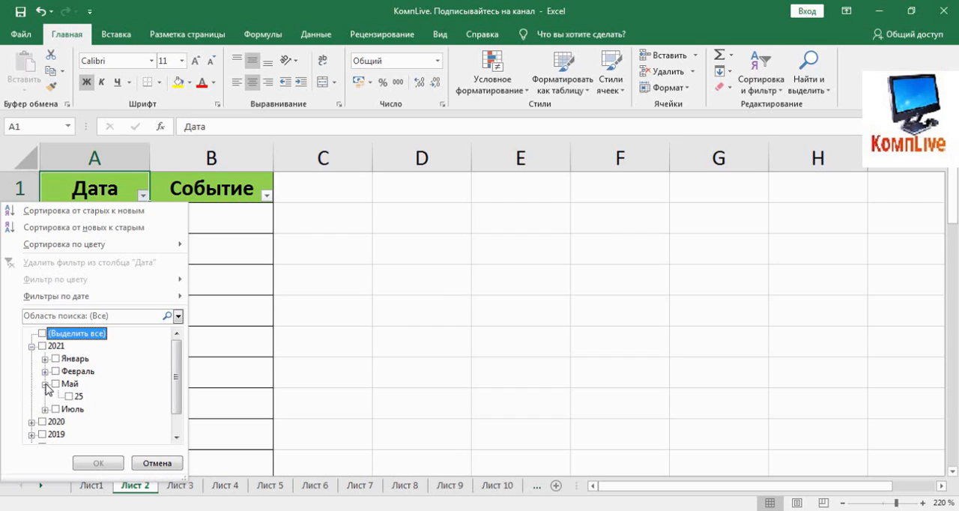
pyautogui.click(45, 383)
pyautogui.click(45, 397)
pyautogui.click(45, 396)
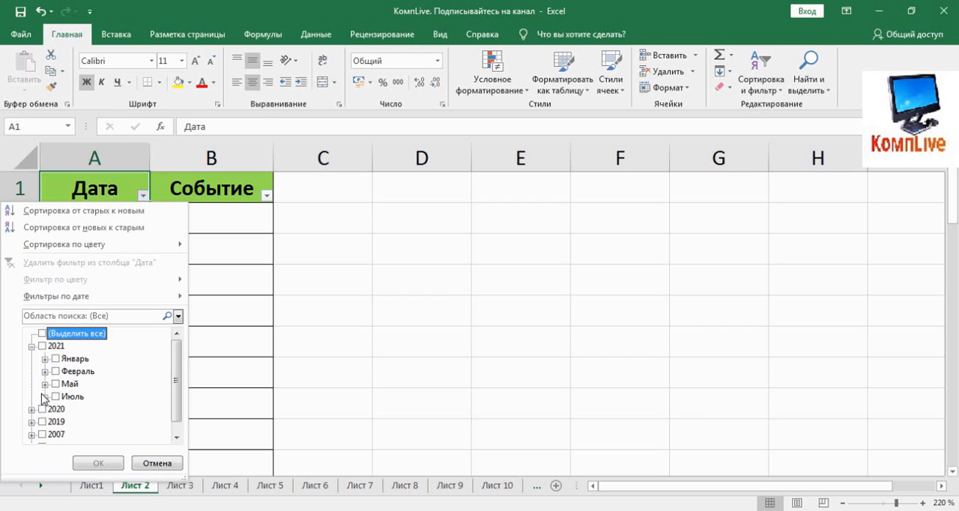
# Examine the months and days grouped under 2020 in the Дата filter list, then collapse the 2021 and 2020 groups.
pyautogui.click(31, 422)
pyautogui.scroll(-1, 35, 383)
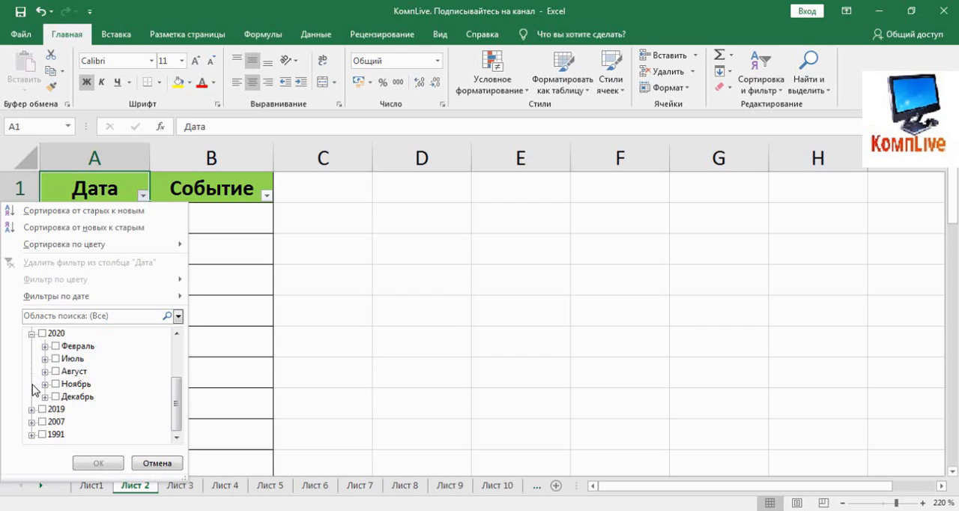
pyautogui.click(45, 384)
pyautogui.click(45, 384)
pyautogui.click(45, 358)
pyautogui.click(45, 359)
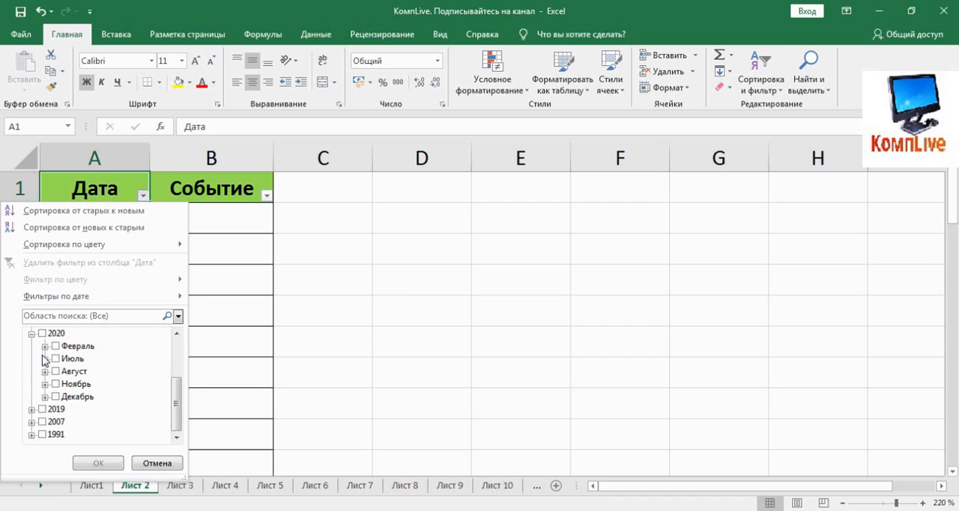
pyautogui.click(45, 397)
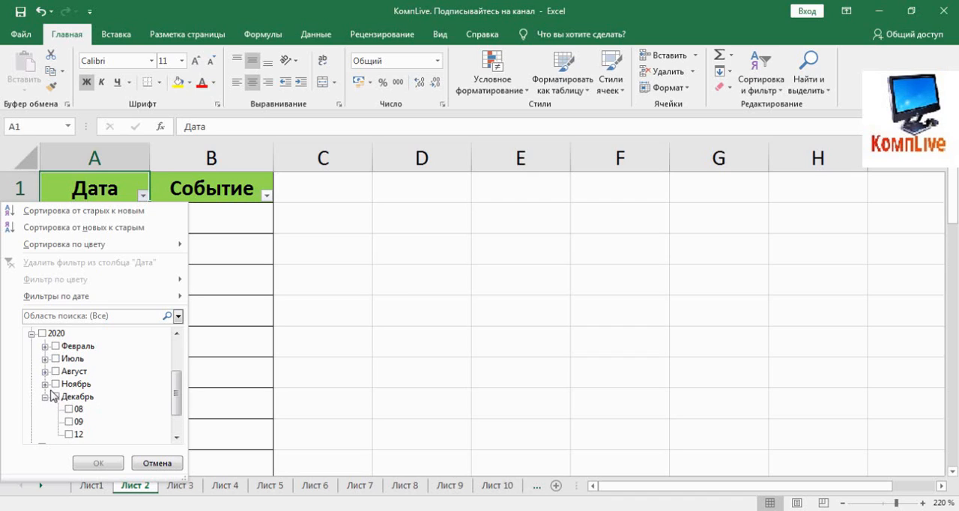
pyautogui.scroll(-1, 53, 395)
pyautogui.scroll(1, 52, 395)
pyautogui.click(45, 396)
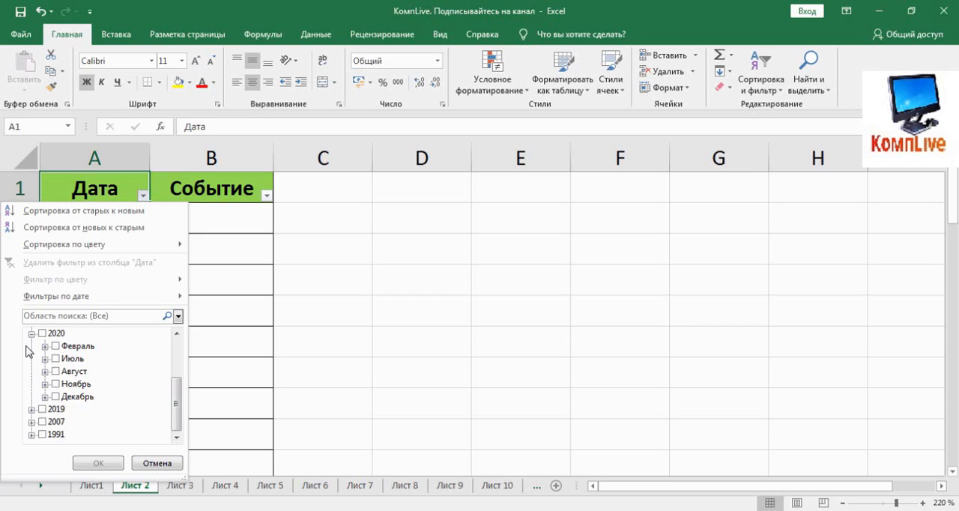
pyautogui.scroll(2, 27, 376)
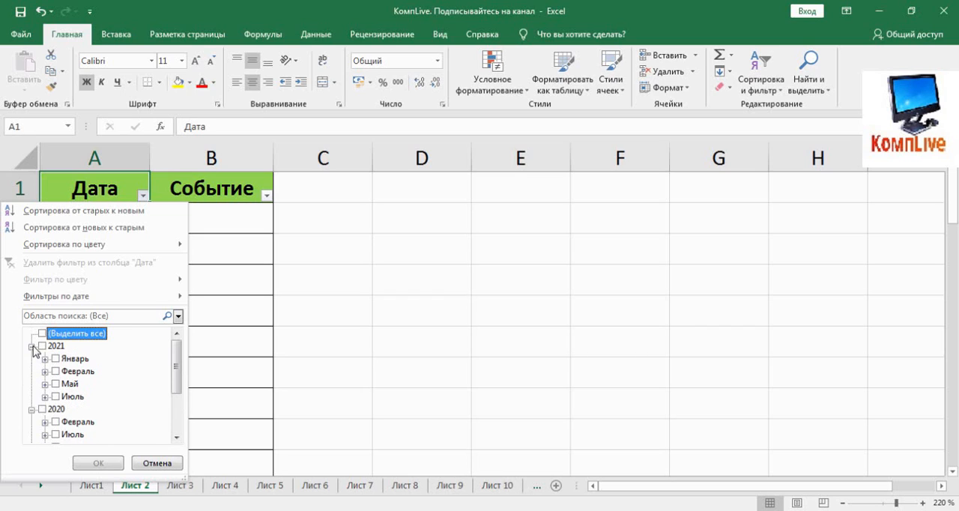
pyautogui.click(32, 346)
pyautogui.click(32, 358)
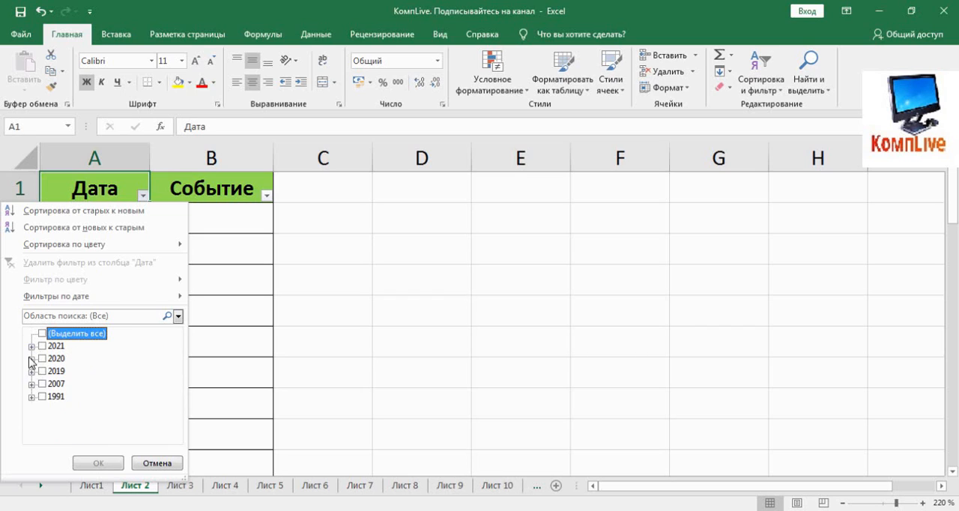
# Apply the date filter "На следующей неделе" to the Дата column to show only next week's dates.
pyautogui.moveTo(41, 300)
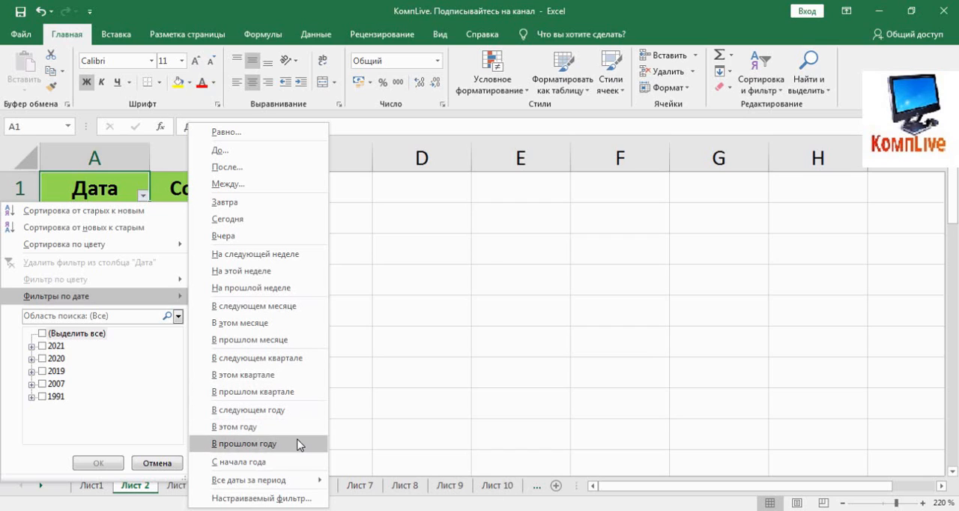
pyautogui.moveTo(311, 483)
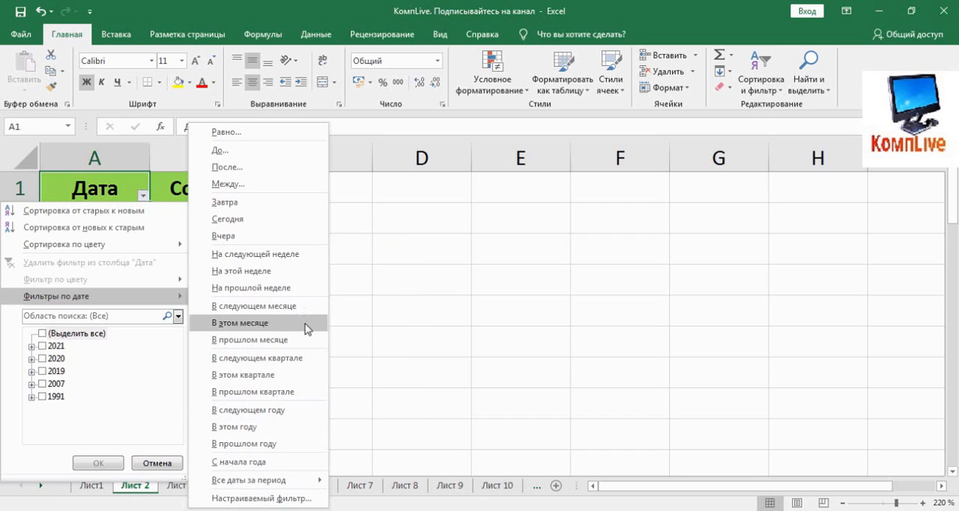
pyautogui.click(277, 256)
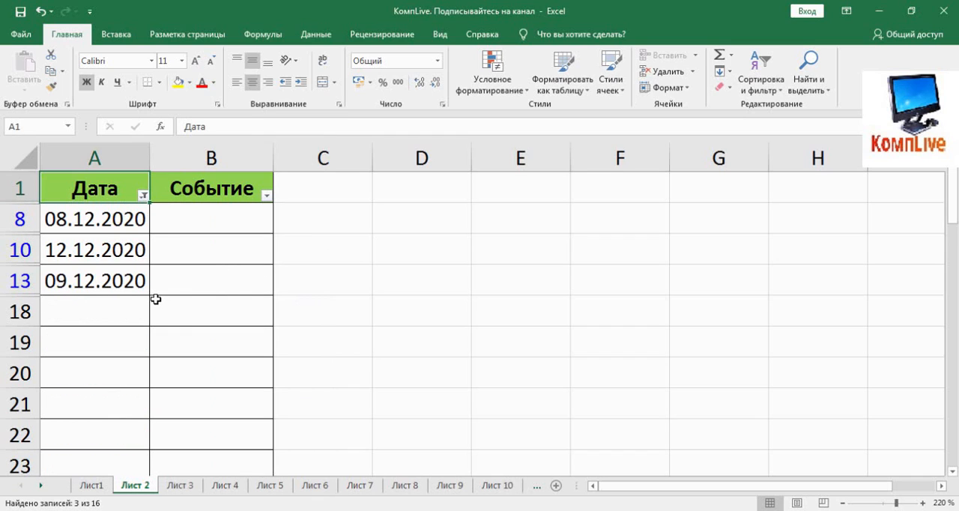
# Switch the Дата column's date filter to "В прошлом месяце" to show only last month's dates.
pyautogui.click(142, 195)
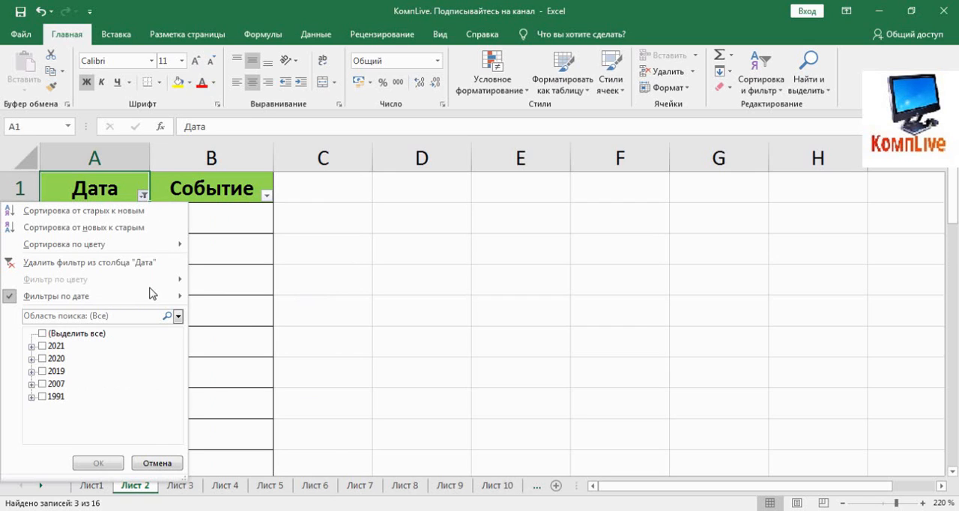
pyautogui.moveTo(165, 296)
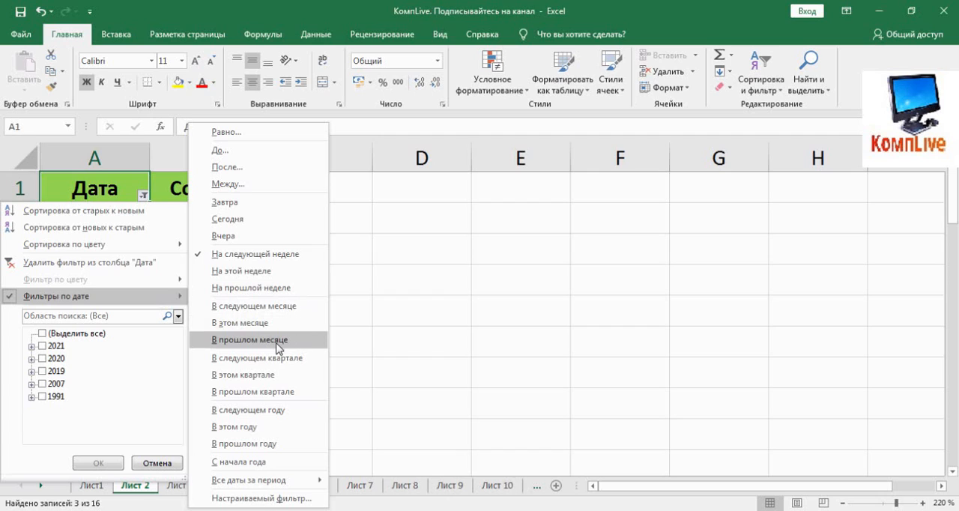
pyautogui.click(283, 341)
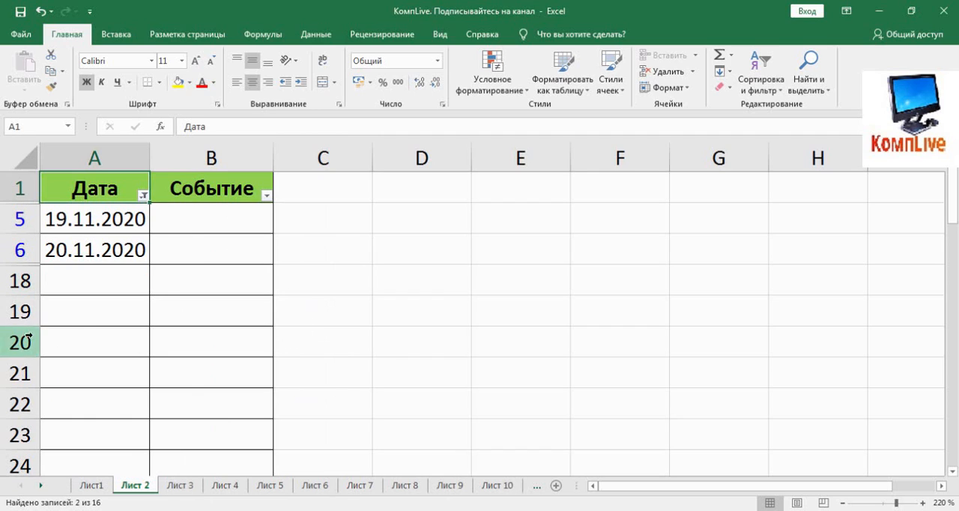
# Switch the Дата column's date filter to "В следующем году" to show only next year's dates.
pyautogui.click(142, 195)
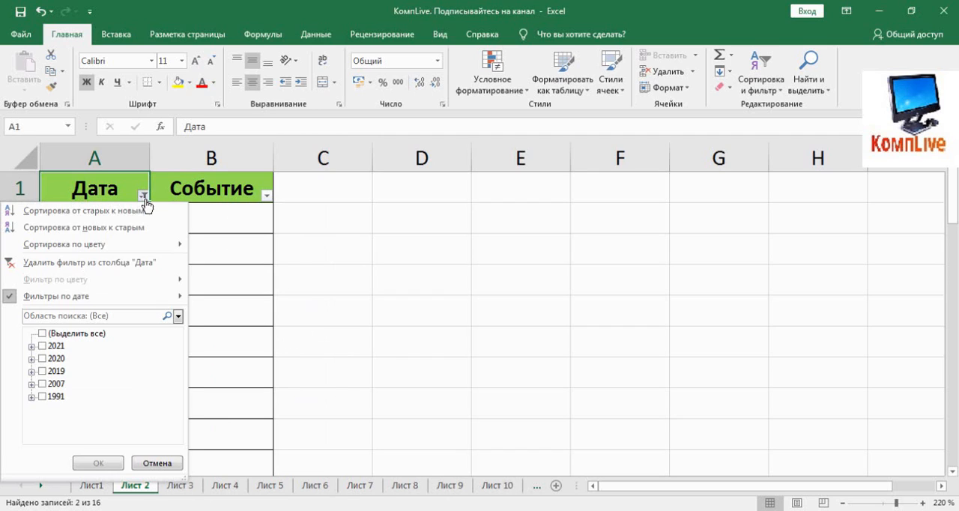
pyautogui.moveTo(148, 303)
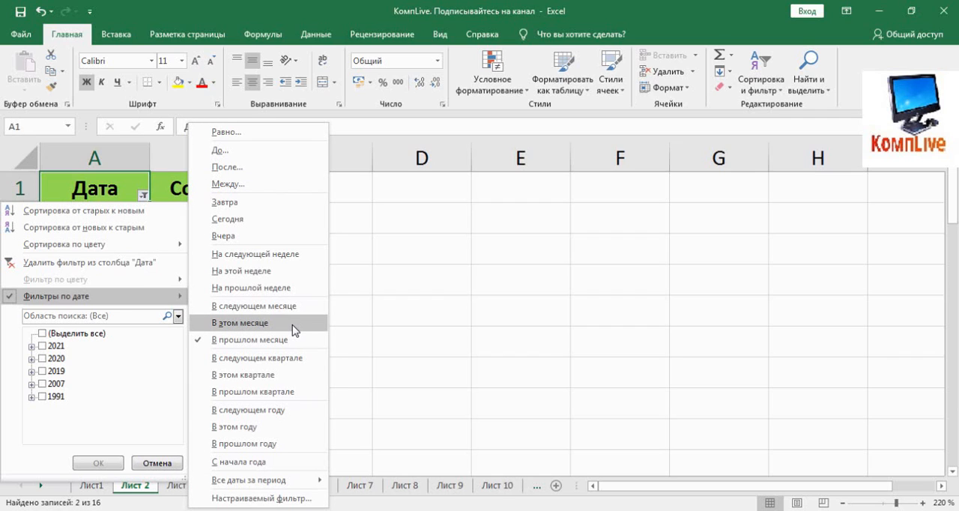
pyautogui.click(290, 411)
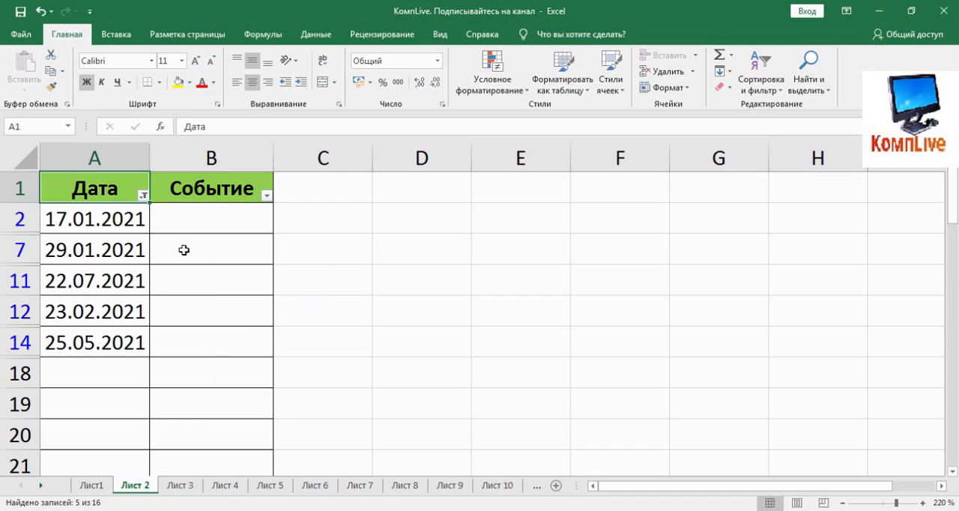
# Filter the Дата column to dates before 13.07.1905 with the custom "До" condition.
pyautogui.click(142, 195)
pyautogui.moveTo(158, 294)
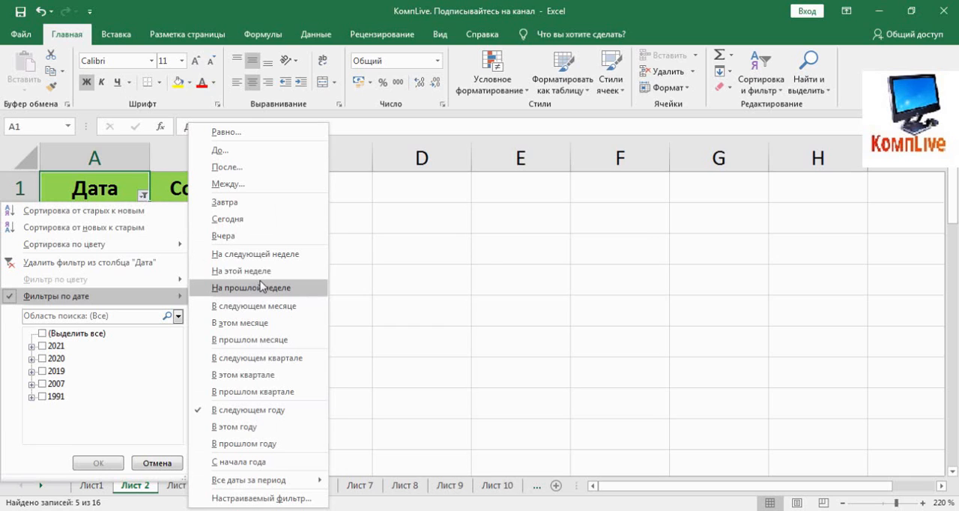
pyautogui.click(247, 149)
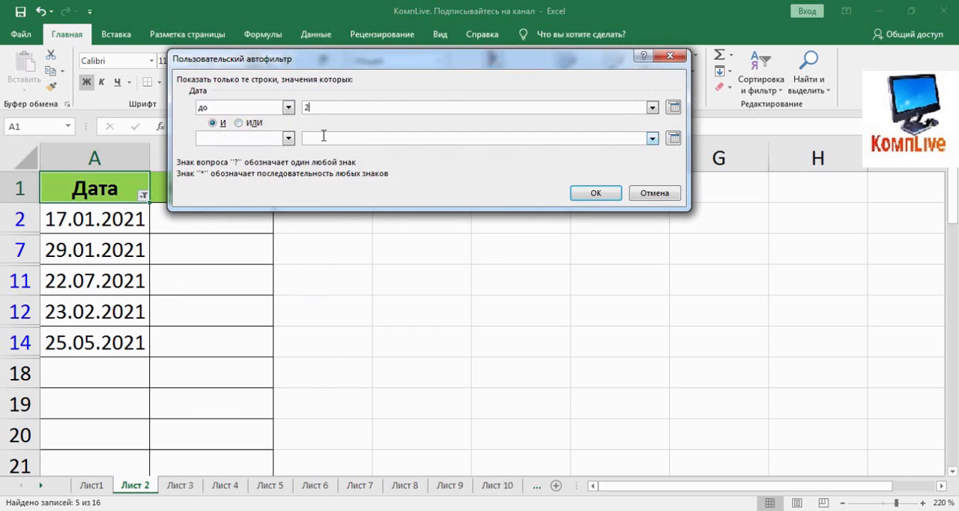
pyautogui.click(601, 194)
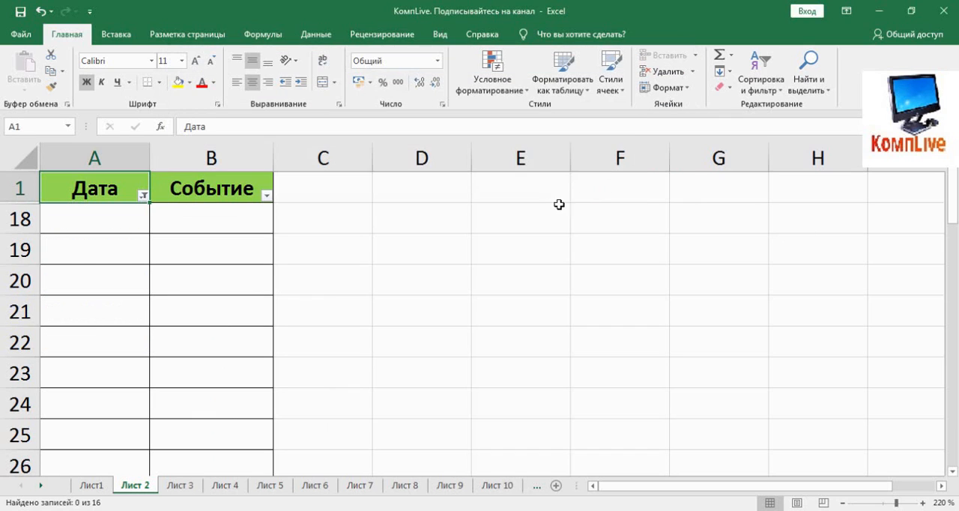
# Enter a different cutoff date for the custom "До" condition on the Дата column and apply it.
pyautogui.click(142, 196)
pyautogui.moveTo(143, 297)
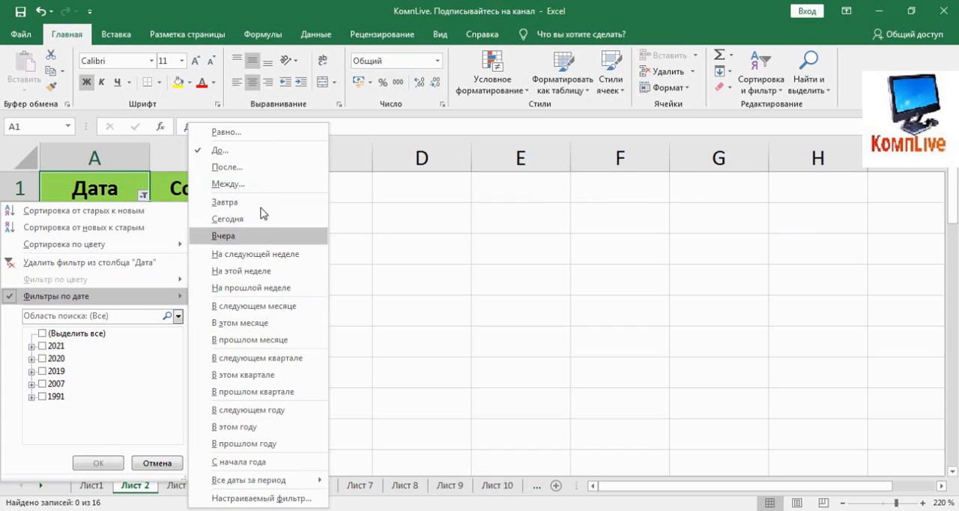
pyautogui.click(266, 151)
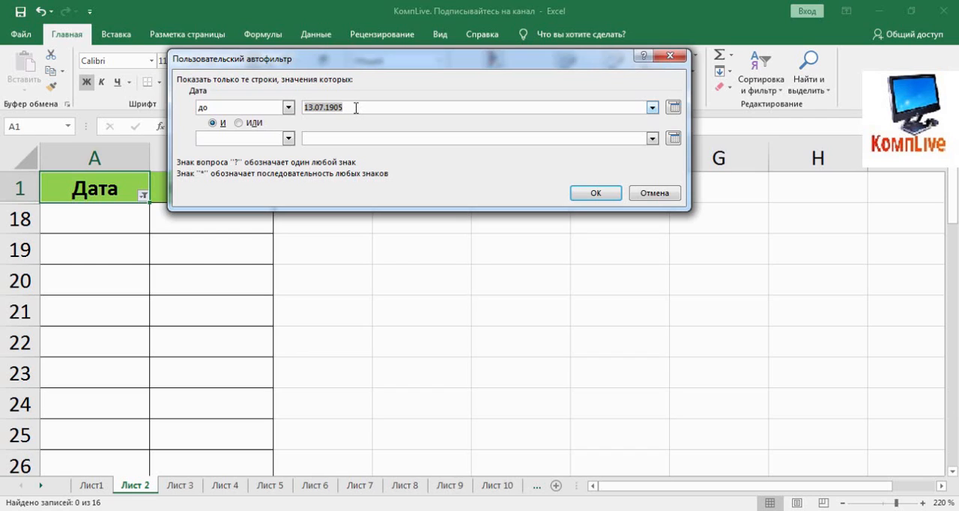
pyautogui.write('3')
pyautogui.press('Return')
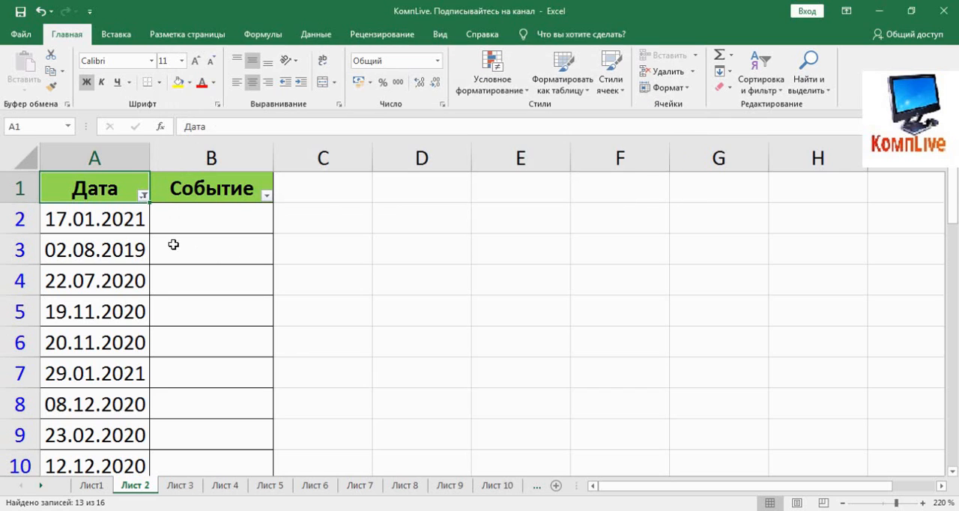
# Review the filtered rows and remove the filter from the Дата column.
pyautogui.scroll(-4, 173, 288)
pyautogui.scroll(4, 171, 290)
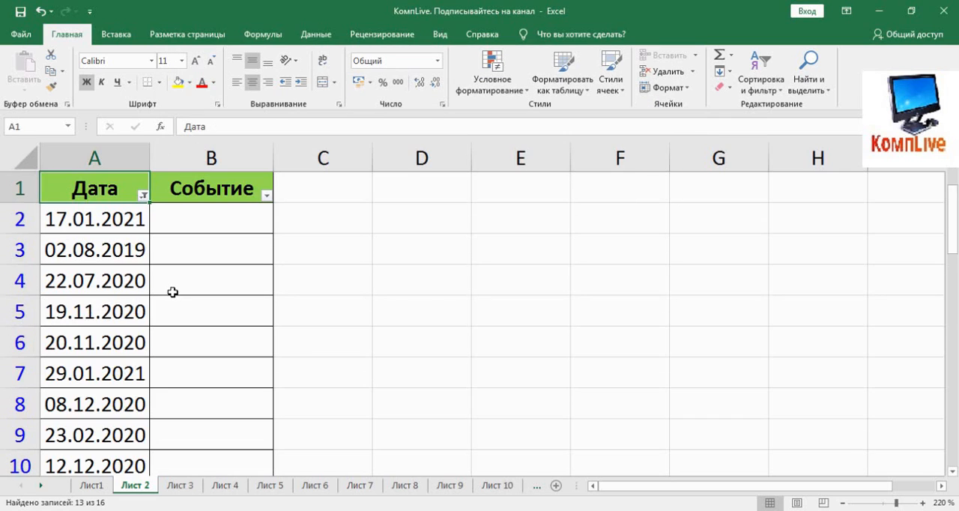
pyautogui.click(143, 196)
pyautogui.click(100, 260)
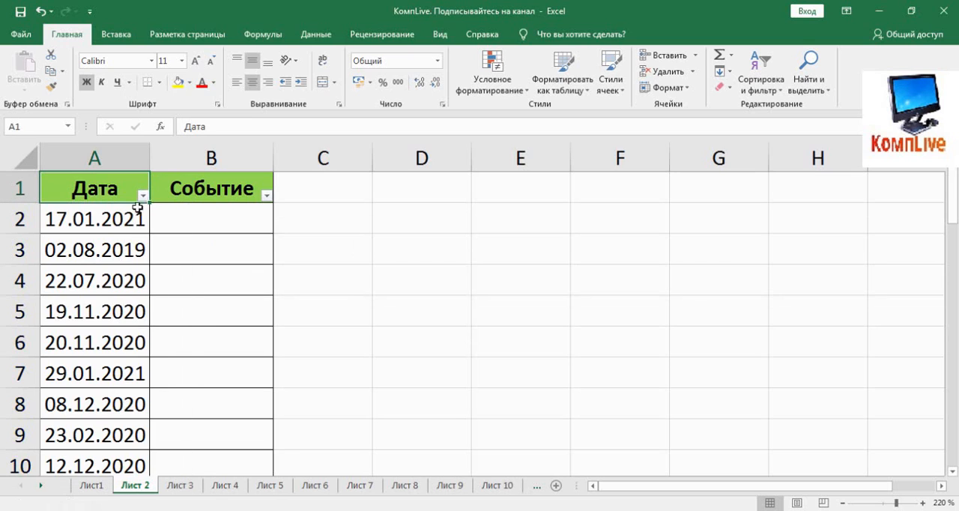
# Apply the date filter "В этом месяце" to the Дата column to show only this month's dates.
pyautogui.click(143, 196)
pyautogui.moveTo(119, 297)
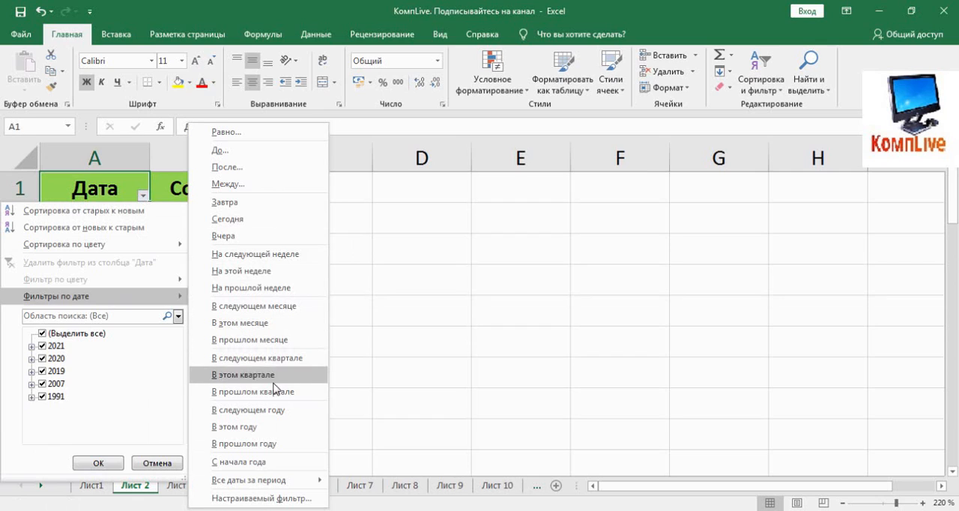
pyautogui.moveTo(277, 479)
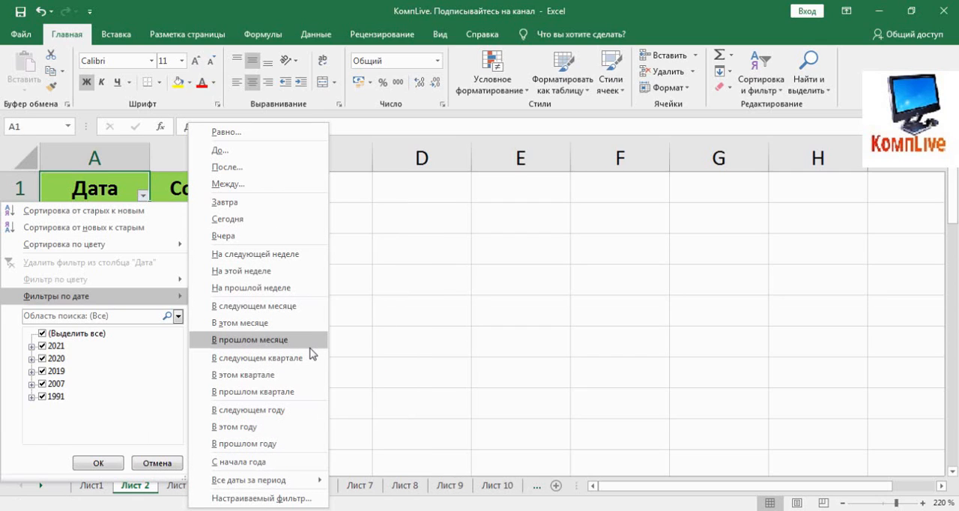
pyautogui.click(291, 319)
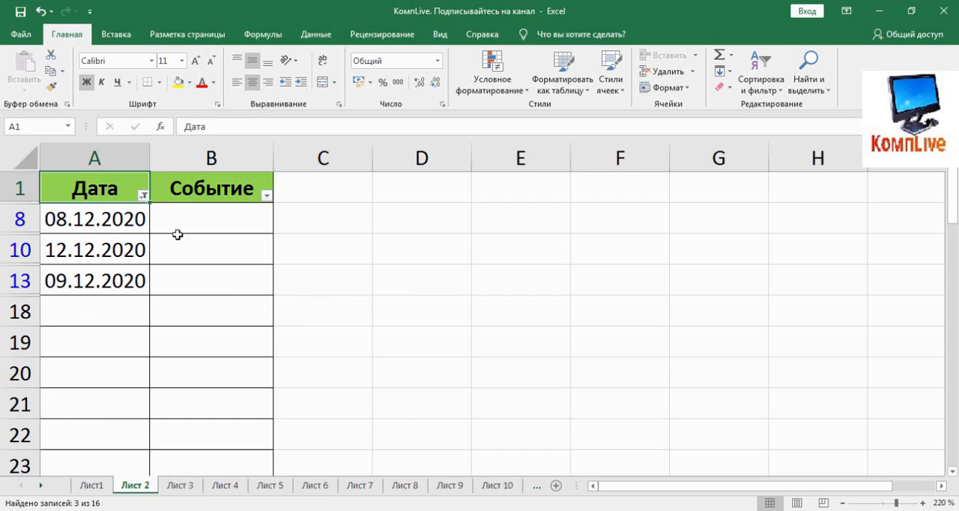
# Filter the Дата column to today's dates with "Сегодня", then remove the filter from the column.
pyautogui.click(143, 196)
pyautogui.moveTo(162, 296)
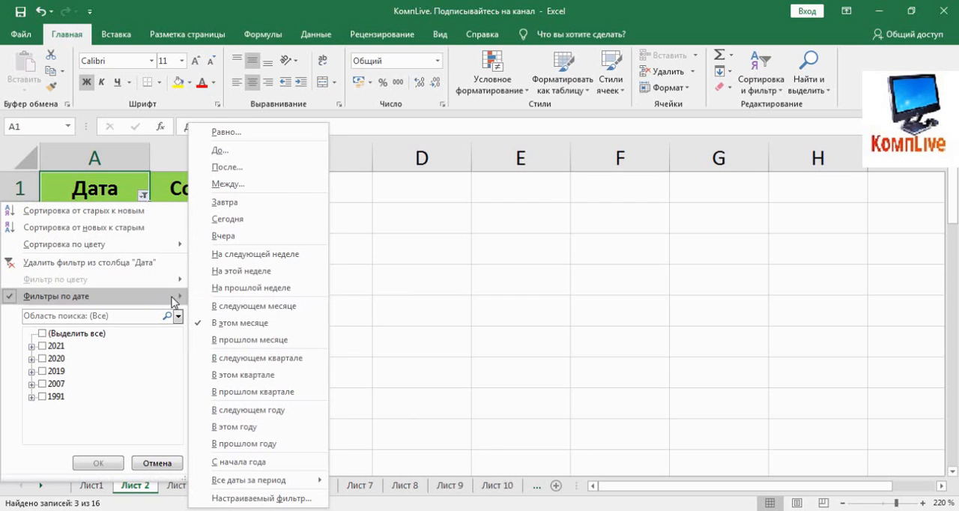
pyautogui.click(253, 217)
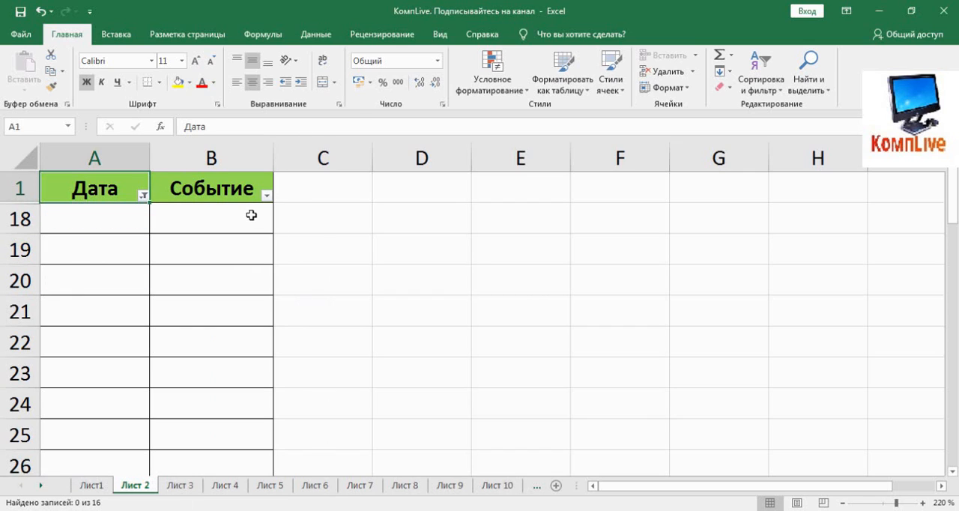
pyautogui.click(143, 196)
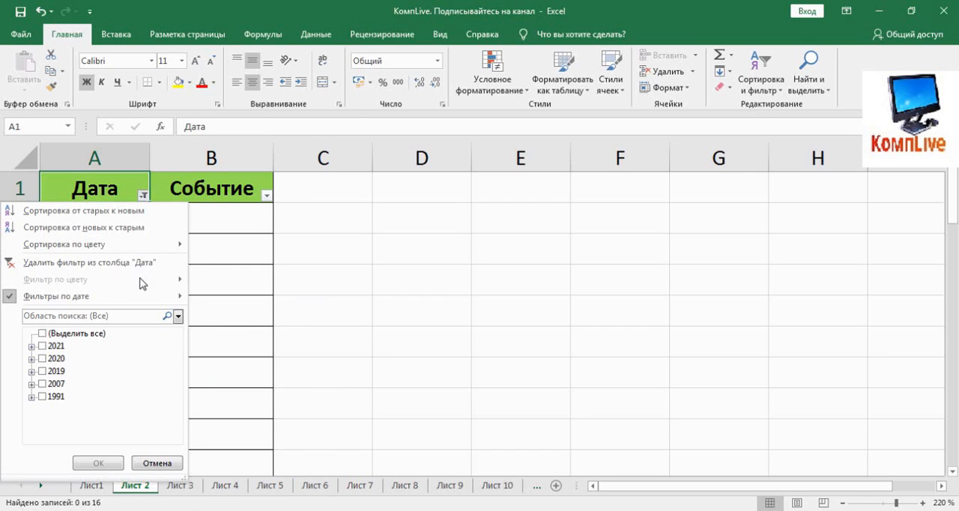
pyautogui.click(135, 260)
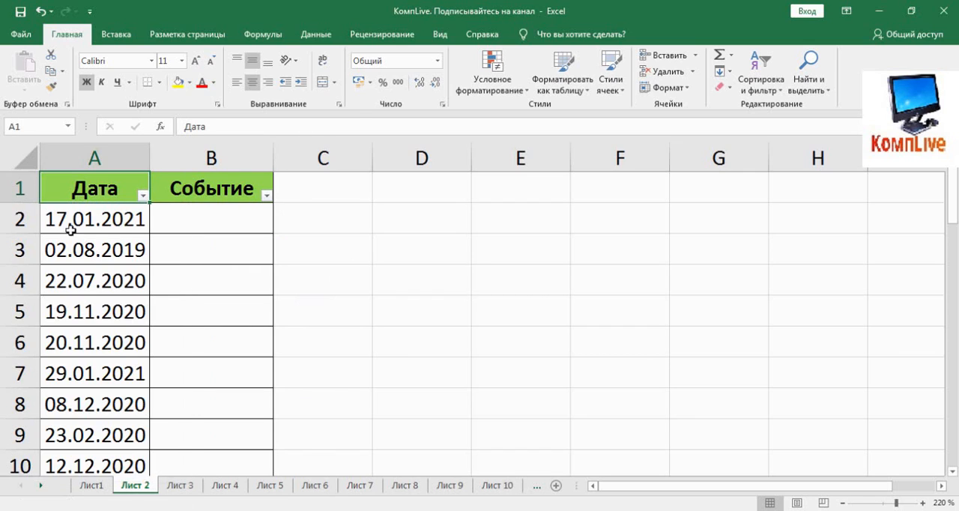